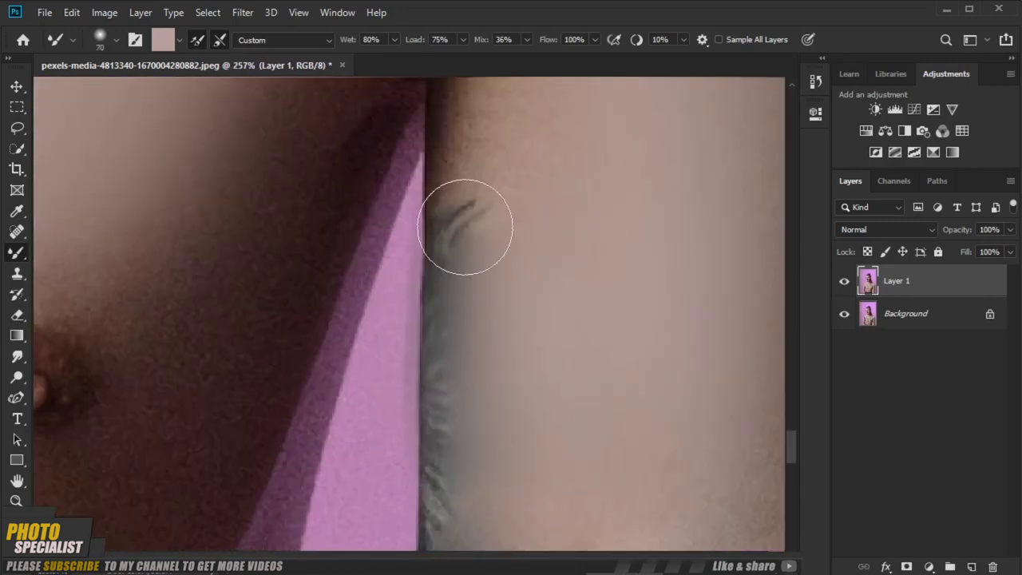
Step: Blend the inner-arm tattoo strokes and dark arm edge, toggling Layer 1 to compare
left_click_drag(468, 228, 463, 272)
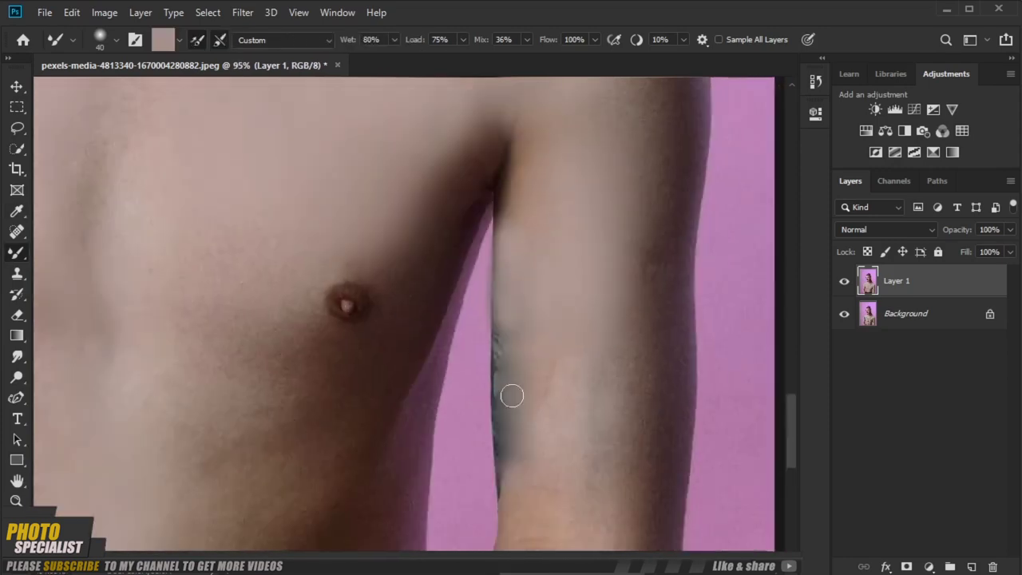
left_click(844, 281)
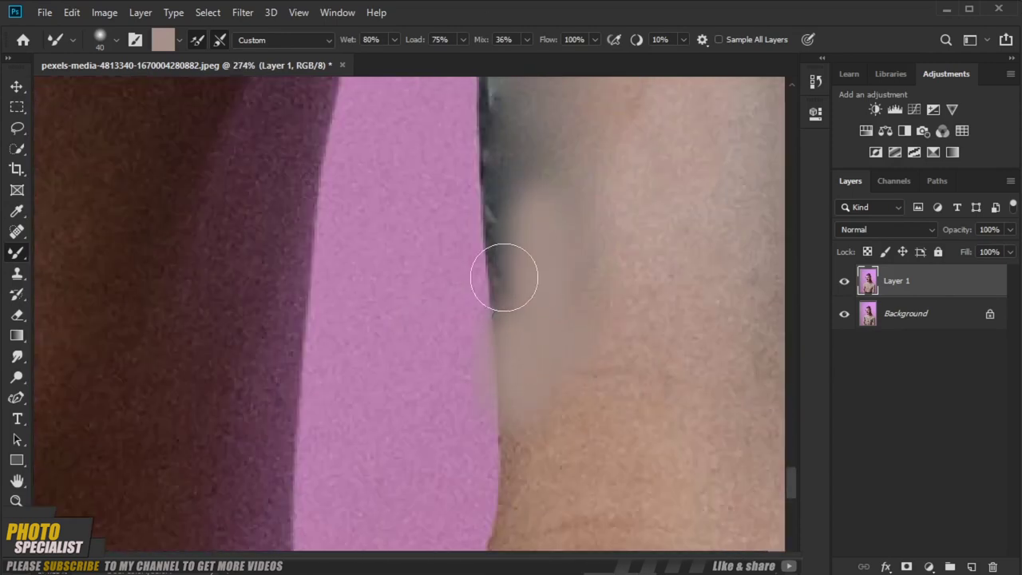
left_click_drag(492, 172, 502, 247)
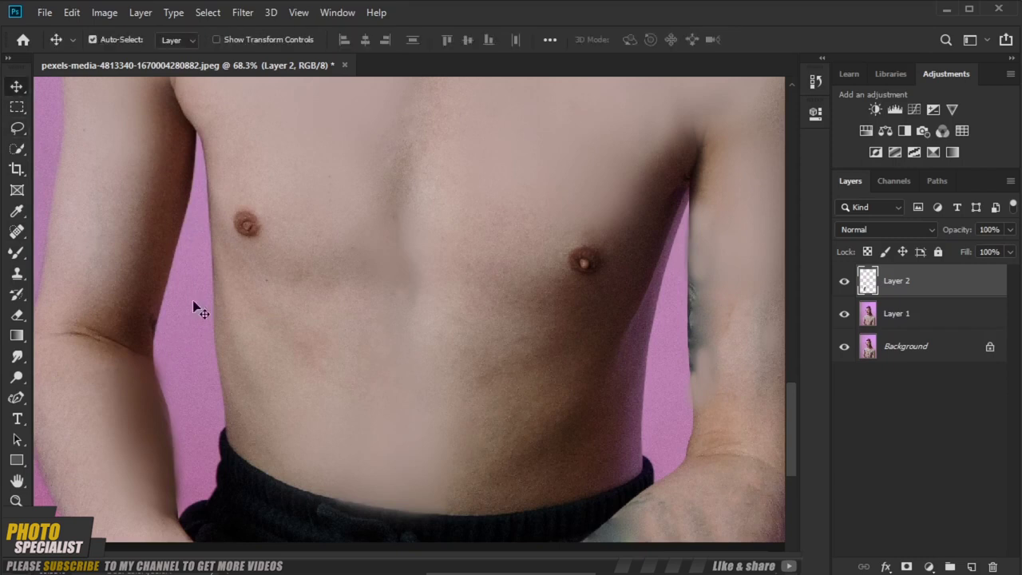
Step: Move the arm copy to the right arm, flip it horizontally, and place it over the inner arm
left_click_drag(199, 312, 650, 263)
key("ctrl+t")
right_click(651, 267)
left_click(679, 474)
left_click_drag(742, 313, 692, 347)
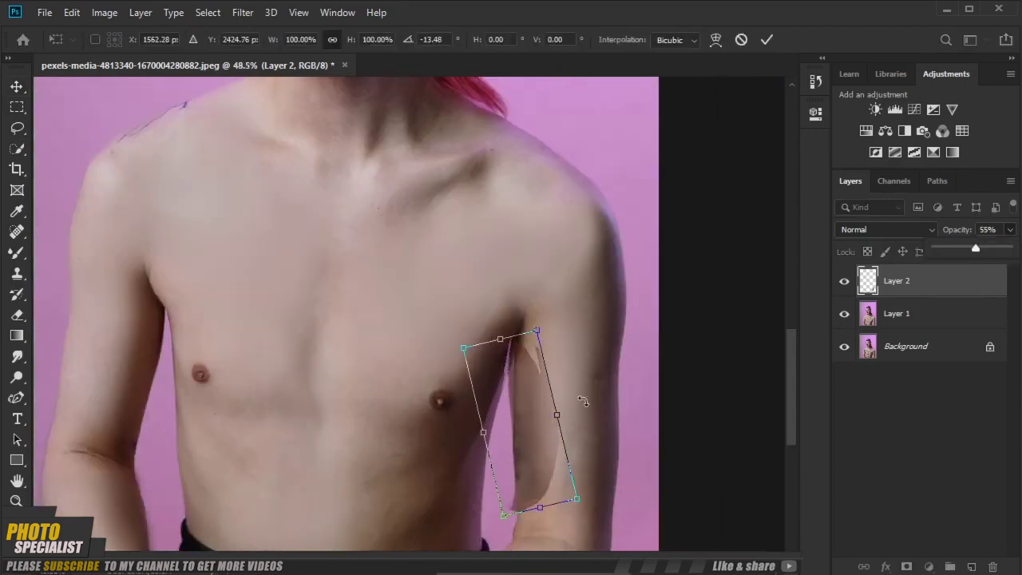
Step: Warp the arm patch to fit the inner arm and commit it
scroll(538, 429, "up", 5)
right_click(531, 353)
left_click(554, 449)
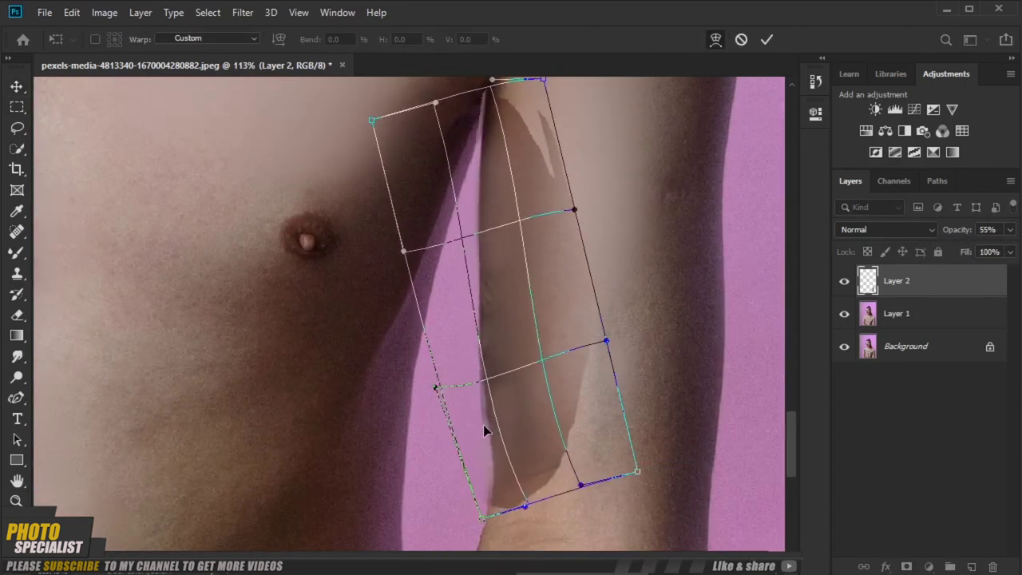
left_click(765, 40)
Step: Select the normal brush and raise Layer 2 opacity to 93%
key("b")
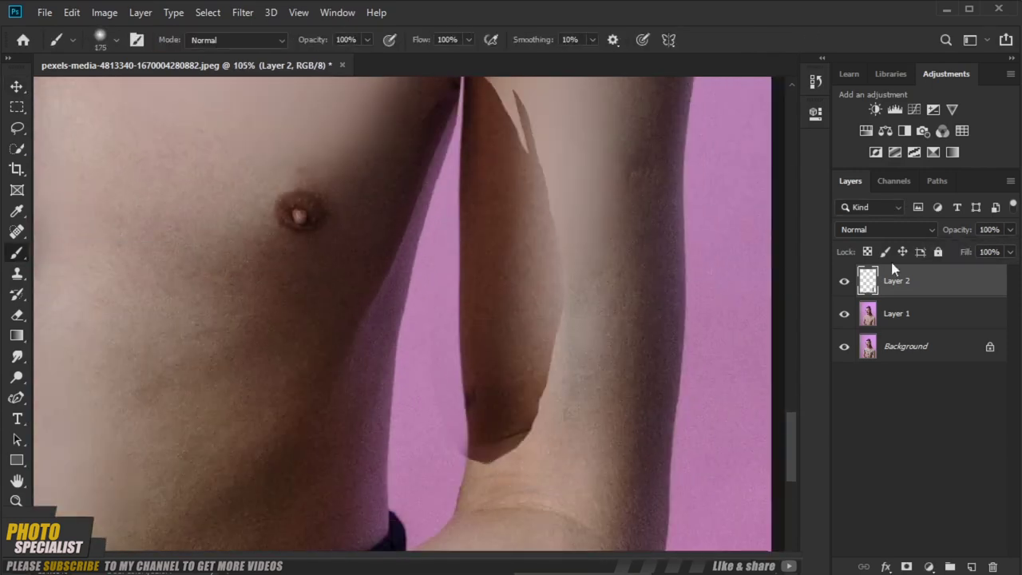
scroll(557, 287, "up", 4)
scroll(405, 343, "right", 3)
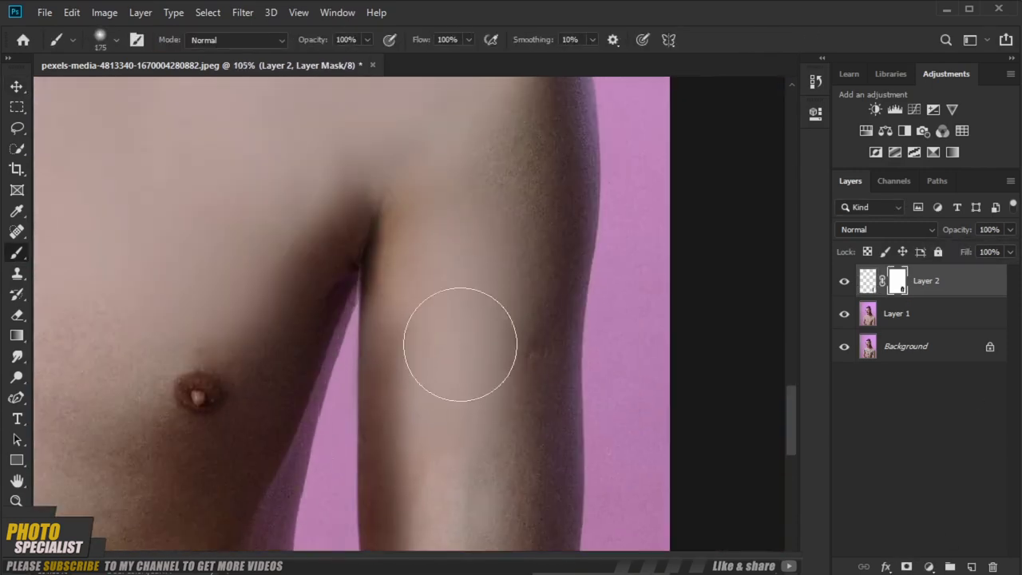
scroll(460, 344, "up", 2)
scroll(519, 323, "down", 5)
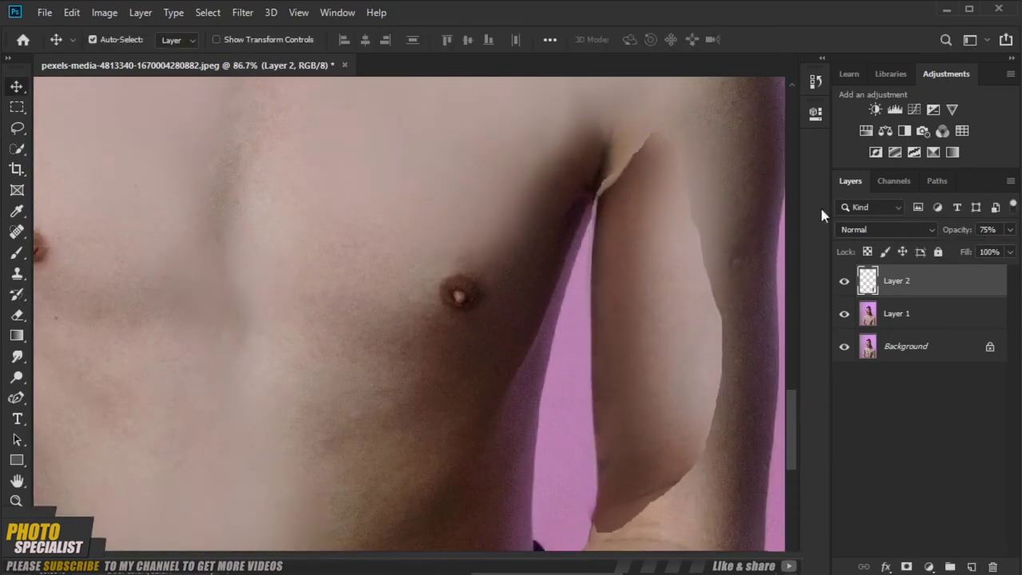
left_click_drag(1010, 229, 996, 262)
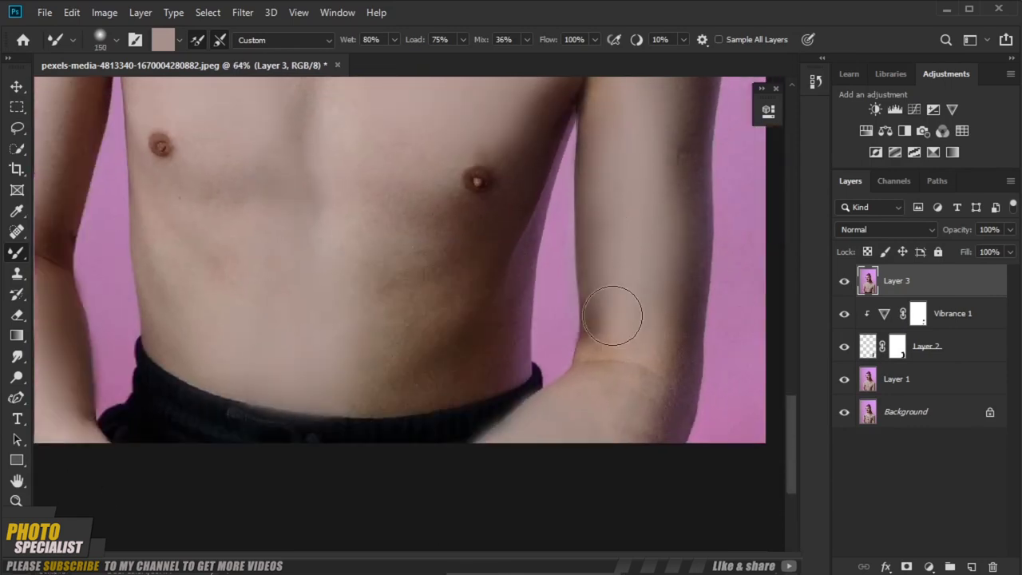
Step: Blend away the dark seam along the shoulder edge, then fit the view
scroll(612, 315, "up", 5)
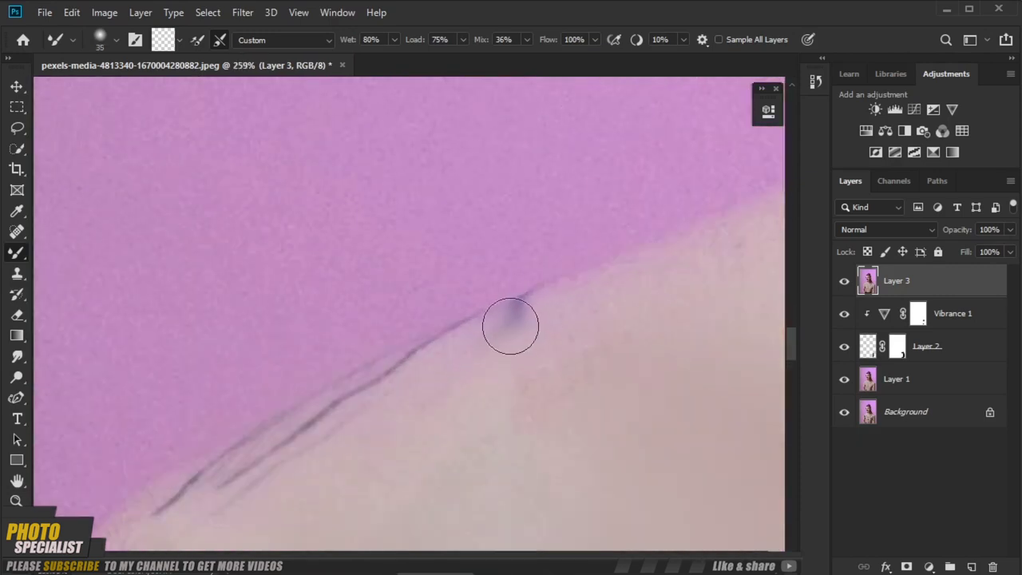
left_click_drag(249, 478, 566, 296)
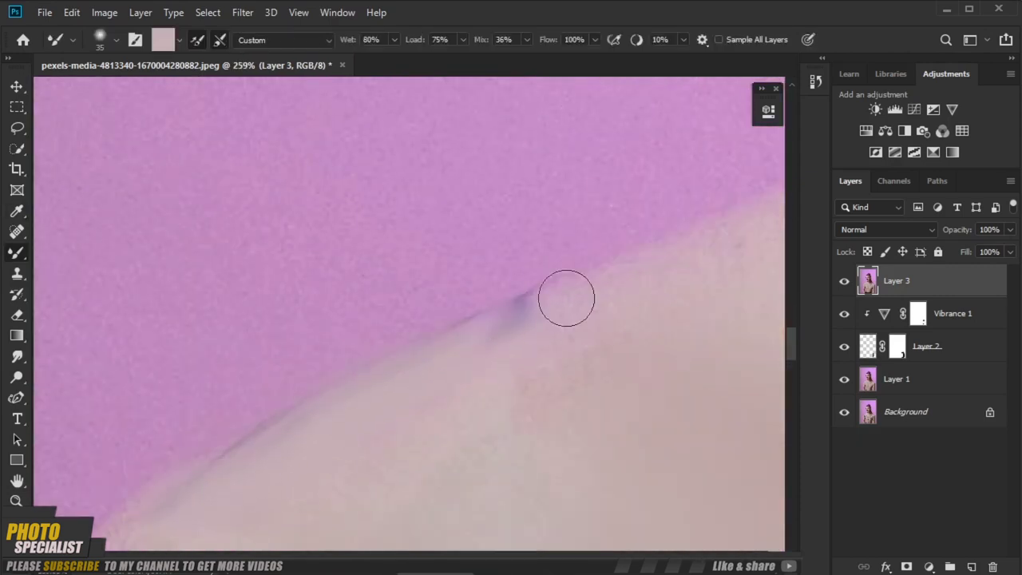
key("ctrl+0")
key("ctrl+0")
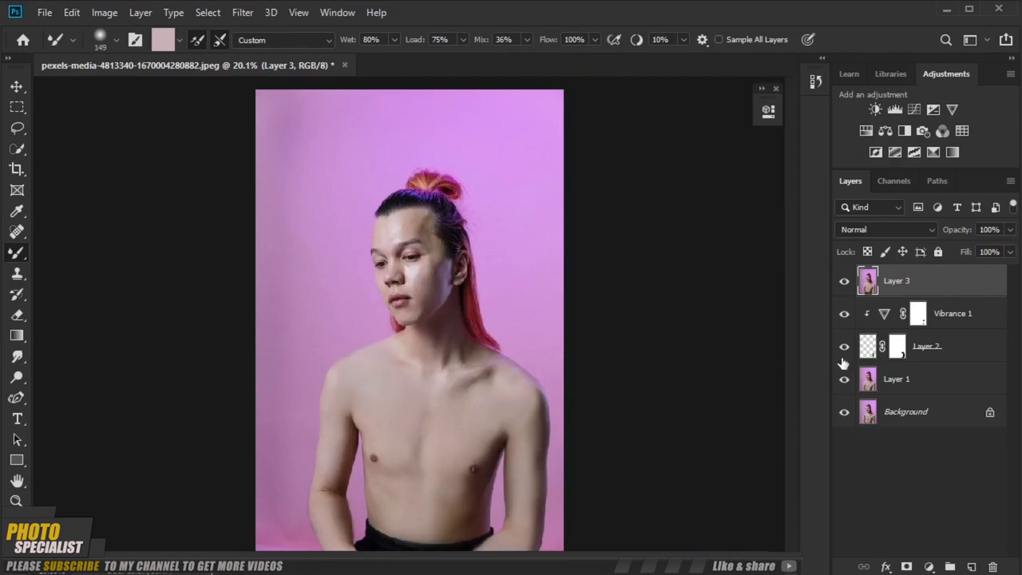
Step: Smooth the forehead skin texture and navigate around the face
scroll(359, 308, "up", 5)
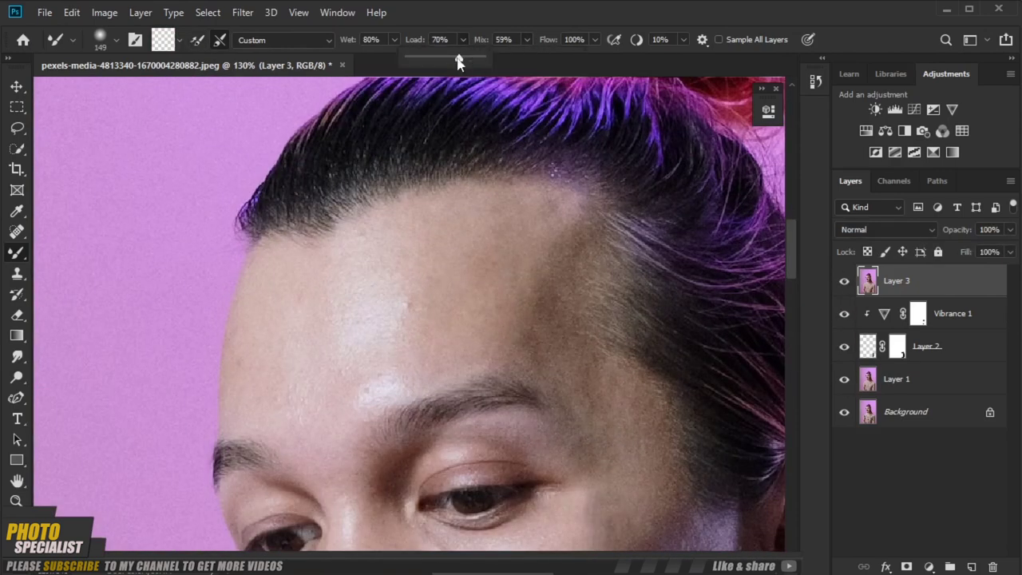
left_click_drag(424, 280, 520, 221)
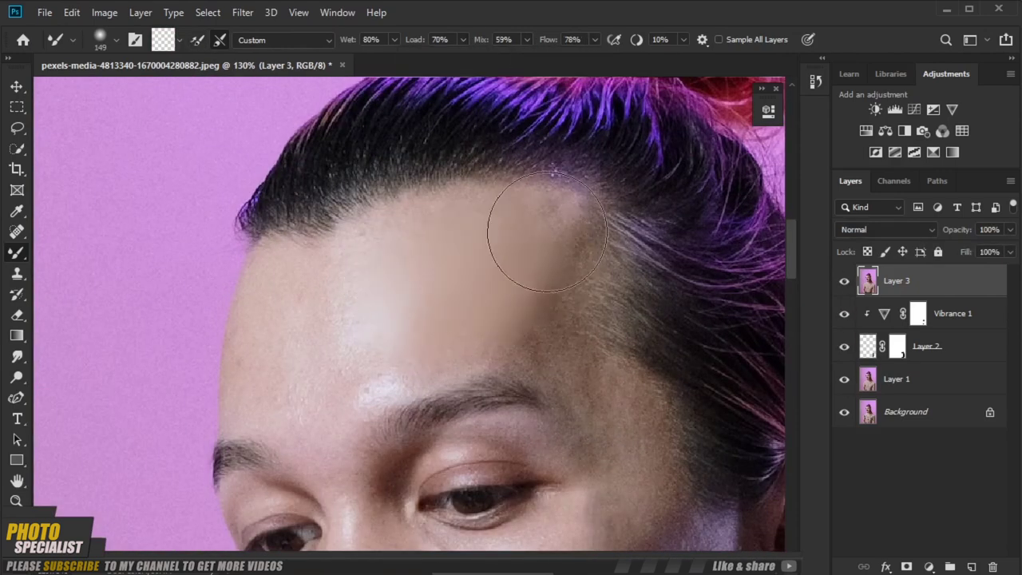
scroll(461, 228, "down", 2)
scroll(595, 302, "down", 2)
scroll(596, 302, "up", 4)
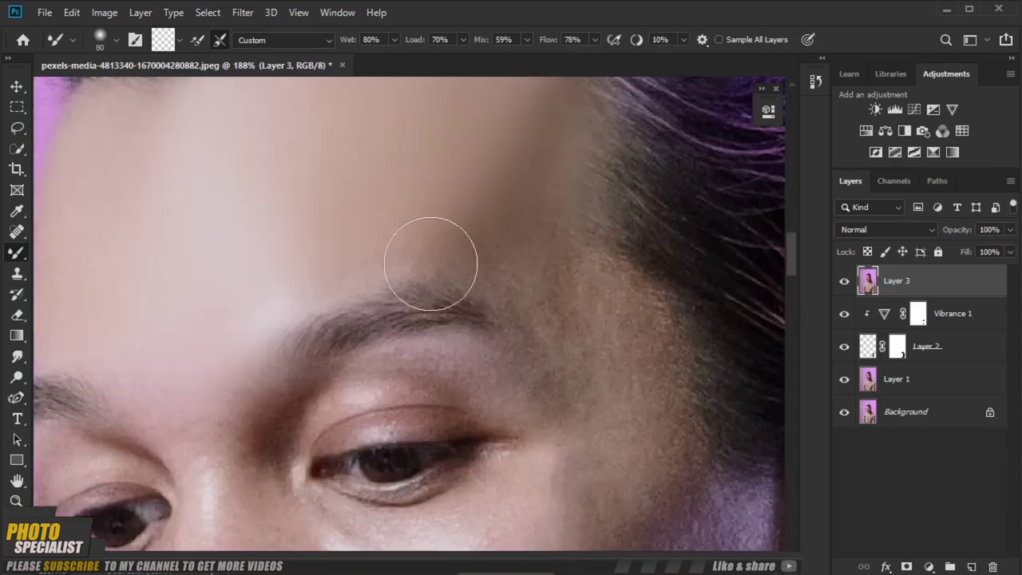
scroll(566, 282, "down", 2)
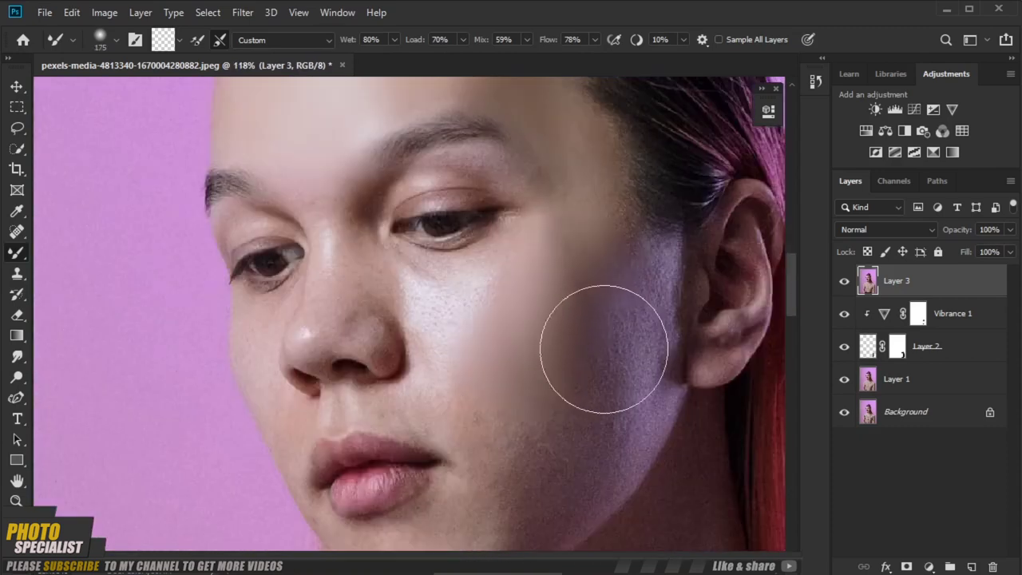
scroll(603, 348, "down", 2)
scroll(640, 250, "up", 2)
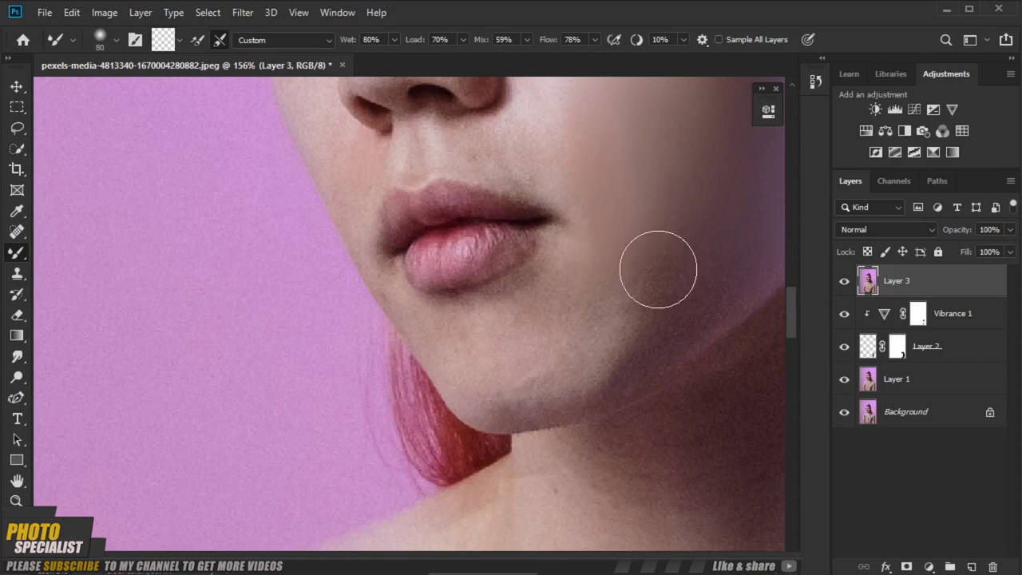
scroll(631, 319, "left", 2)
scroll(614, 337, "up", 4)
scroll(661, 331, "up", 2)
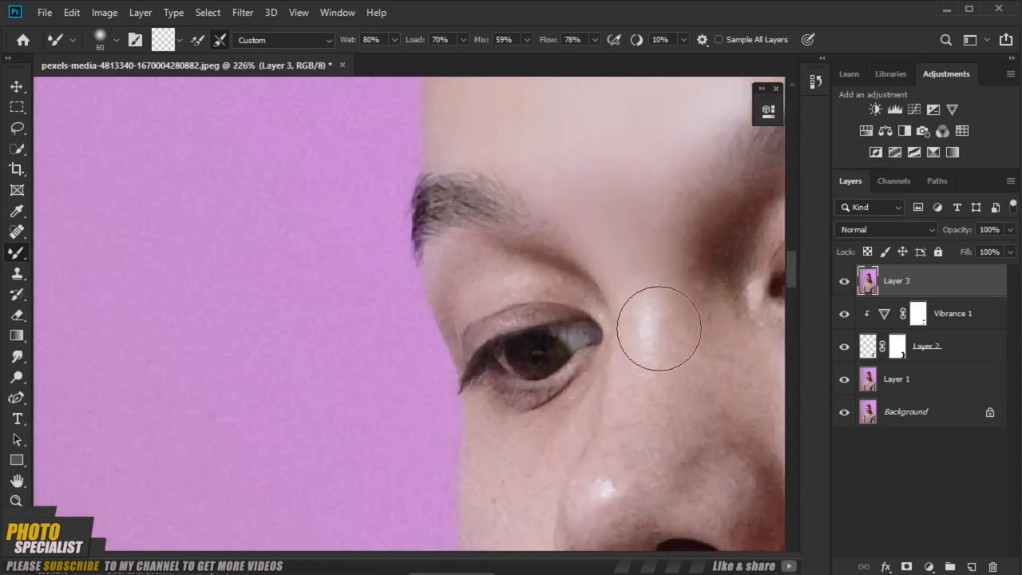
scroll(661, 359, "up", 2)
scroll(674, 276, "down", 3)
scroll(577, 340, "up", 2)
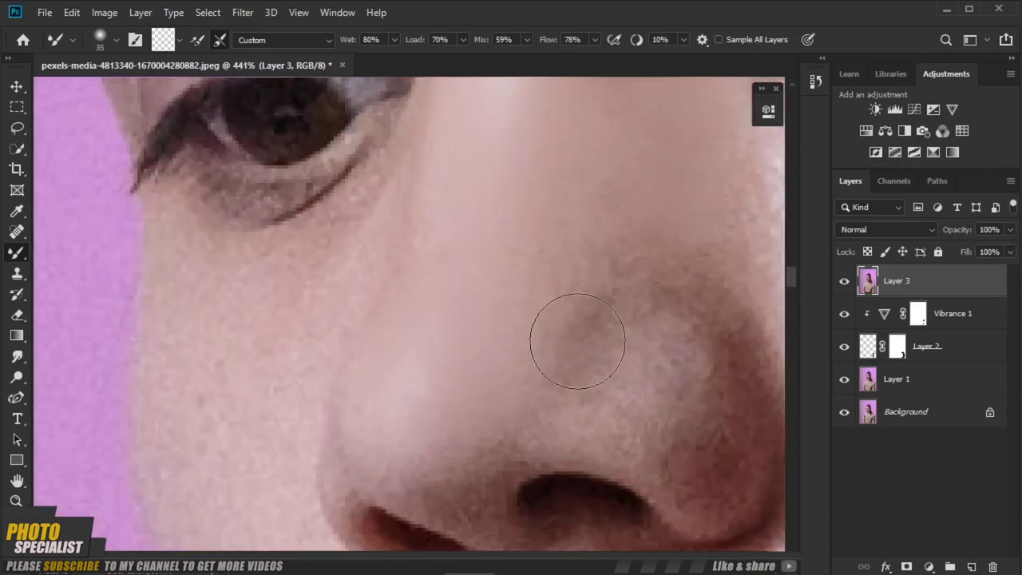
scroll(589, 418, "up", 2)
scroll(615, 399, "right", 3)
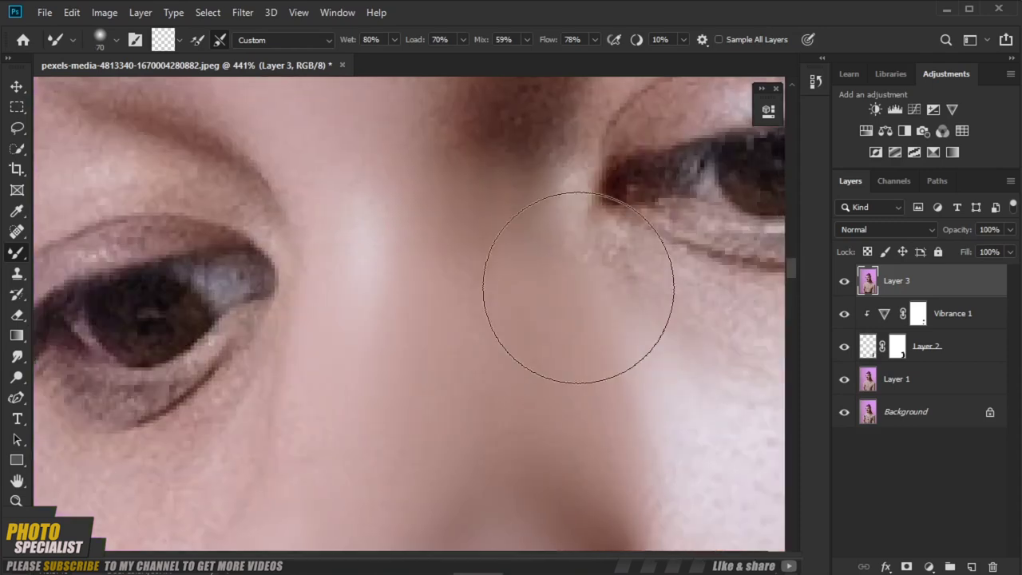
scroll(570, 285, "left", 5)
scroll(514, 365, "down", 3)
scroll(539, 311, "down", 3)
scroll(552, 296, "down", 3)
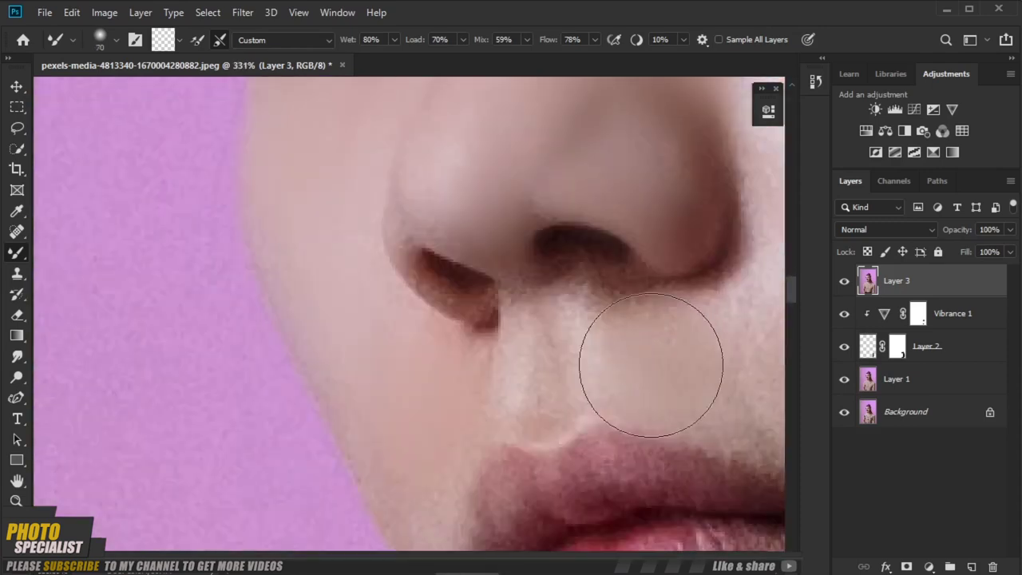
scroll(669, 308, "down", 2)
scroll(369, 342, "down", 3)
scroll(370, 342, "down", 1)
Step: Enlarge the blending brush and reposition the view across the face
scroll(666, 491, "down", 2)
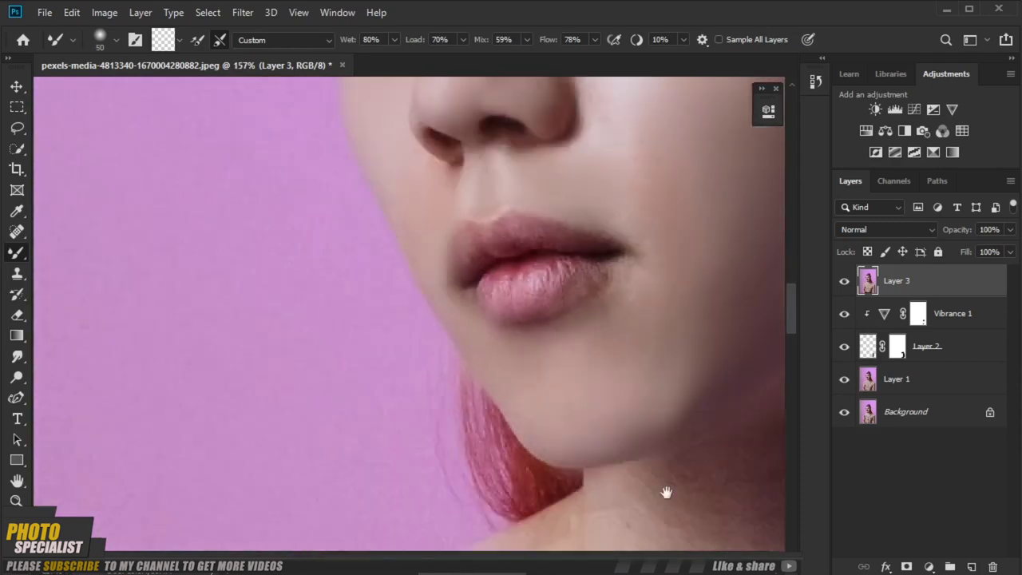
scroll(598, 310, "up", 2)
key("bracketright")
key("bracketright")
key("bracketright")
scroll(413, 408, "up", 5)
scroll(559, 399, "down", 2)
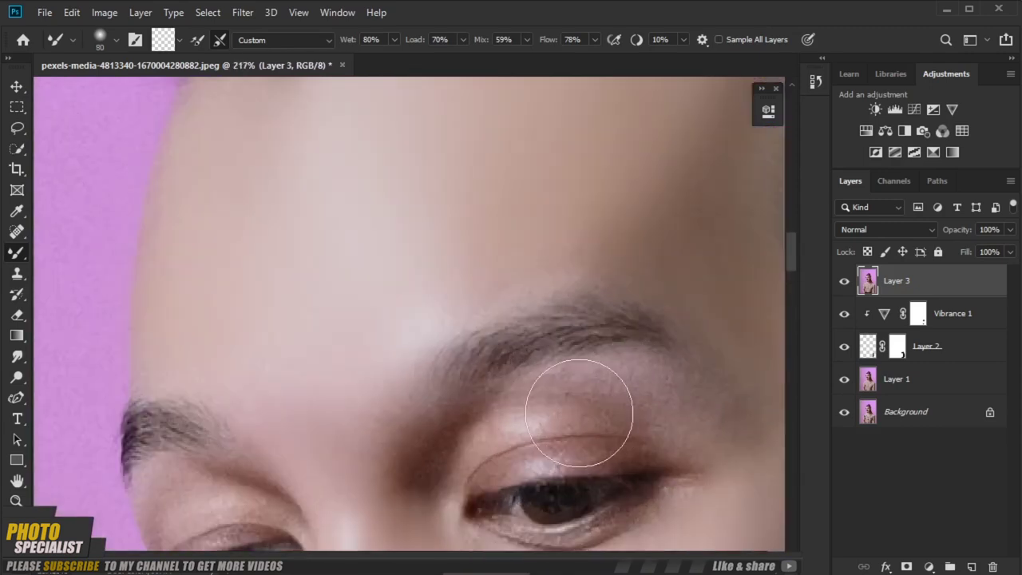
scroll(558, 319, "left", 2)
scroll(500, 359, "down", 3)
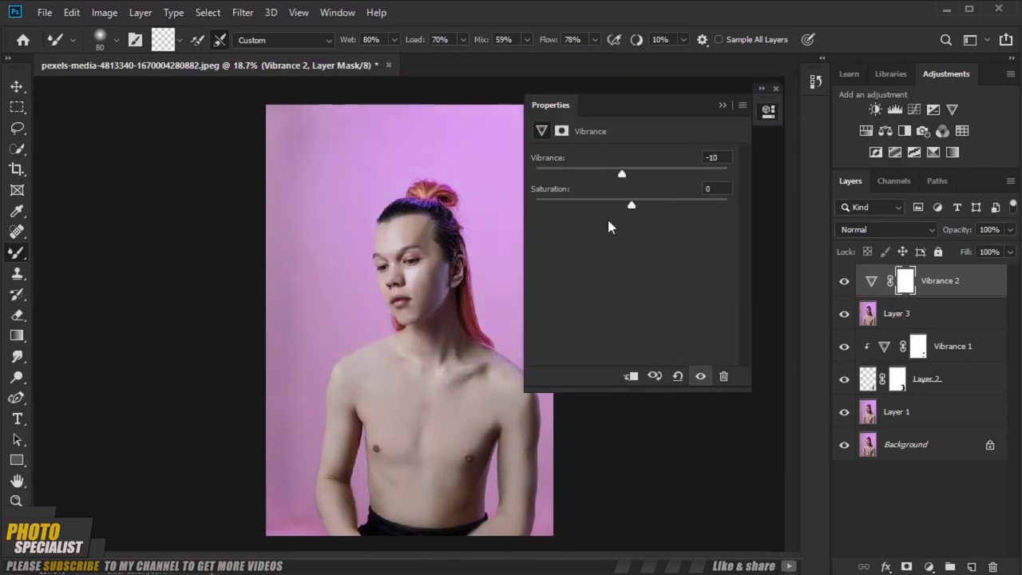
Step: Lower the vibrance, then add a Vibrance 3 layer and invert its mask
left_click_drag(622, 173, 536, 174)
left_click(952, 109)
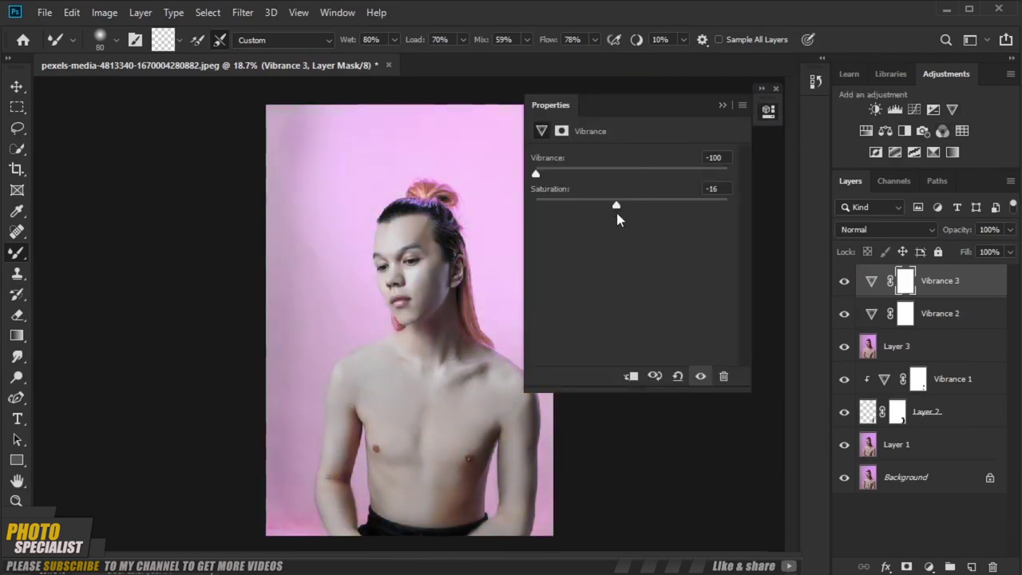
key("ctrl+i")
Step: Paint the desaturation onto the forehead with a smaller brush, then fit the portrait on screen
left_click(91, 251)
left_click_drag(487, 255, 416, 299)
key("bracketleft")
key("bracketleft")
key("bracketleft")
scroll(186, 239, "down", 5)
scroll(187, 240, "down", 3)
key("ctrl+0")
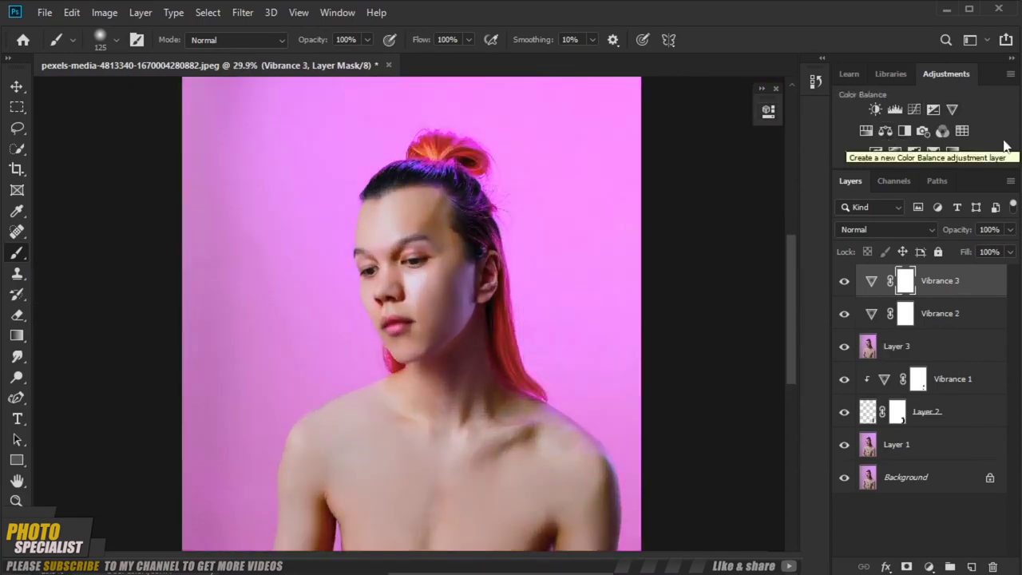
Step: Add a Selective Color layer adjusting Yellows, then hide it
left_click(952, 152)
left_click(631, 174)
left_click(607, 197)
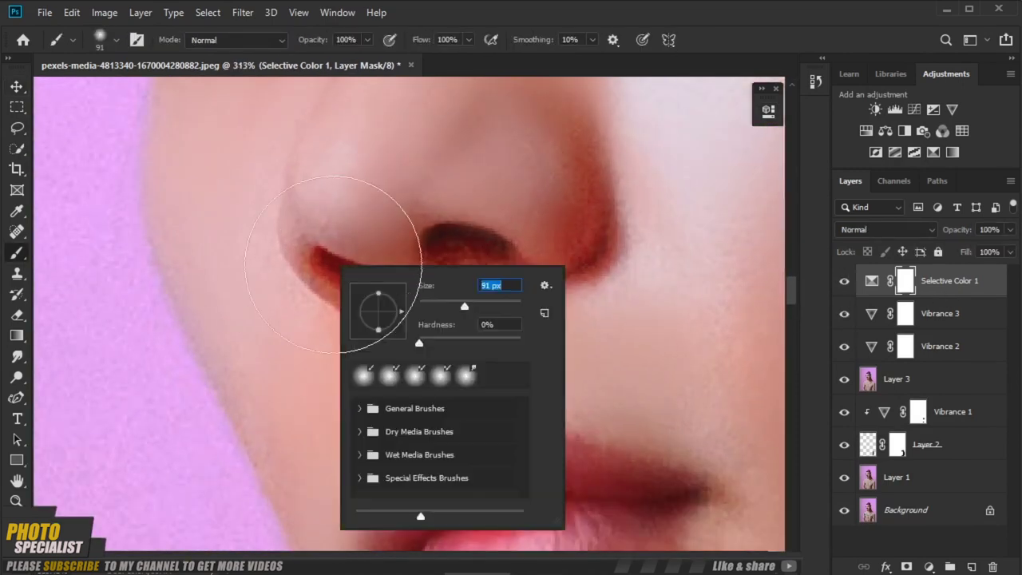
scroll(510, 267, "down", 5)
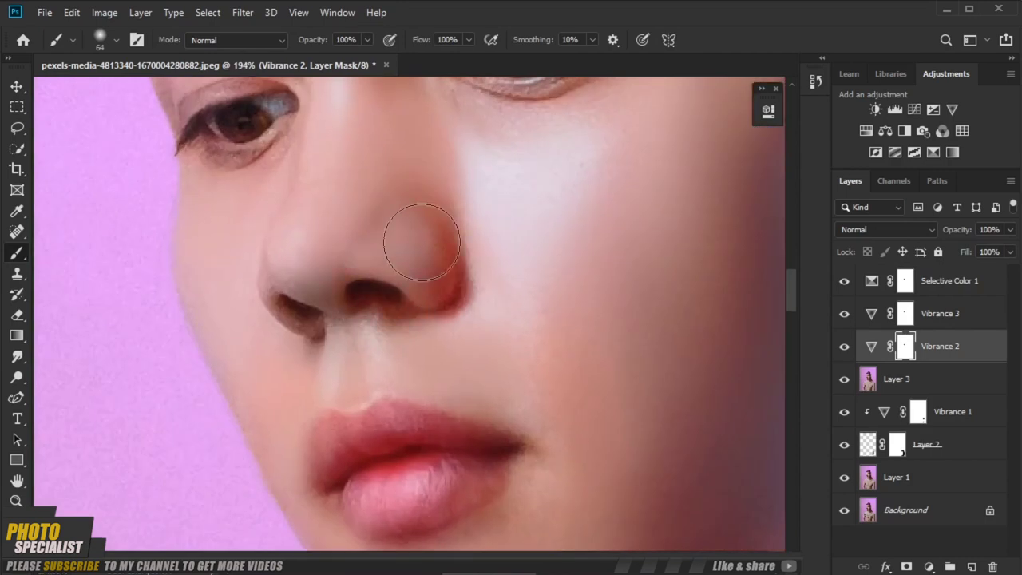
scroll(410, 228, "down", 3)
scroll(410, 228, "down", 3)
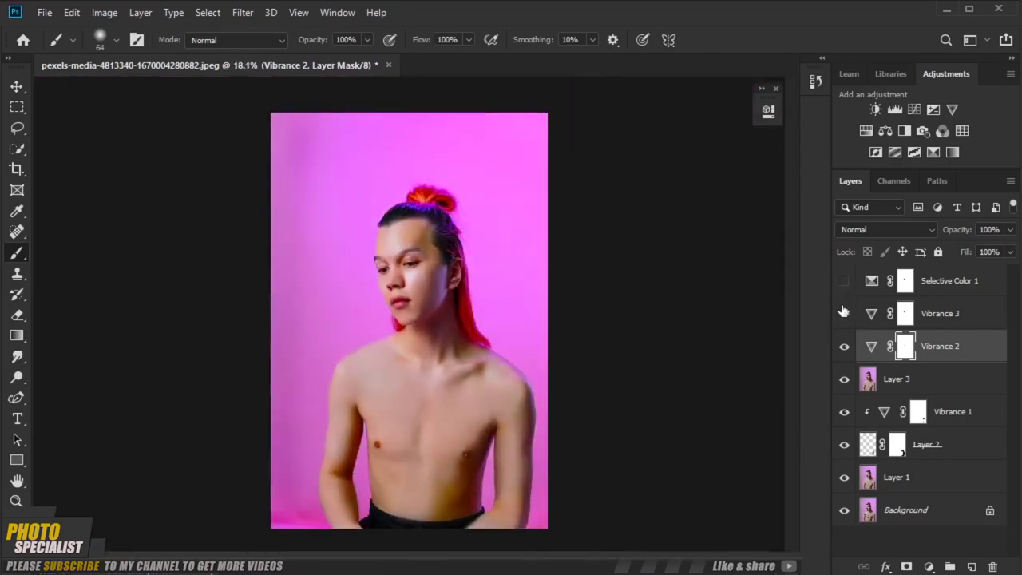
left_click(950, 281)
Step: Add a brightening two-point Curves 1 layer with a Green-channel white point, then open Camera Raw Filter
left_click(844, 281)
left_click(895, 110)
left_click_drag(643, 266, 643, 264)
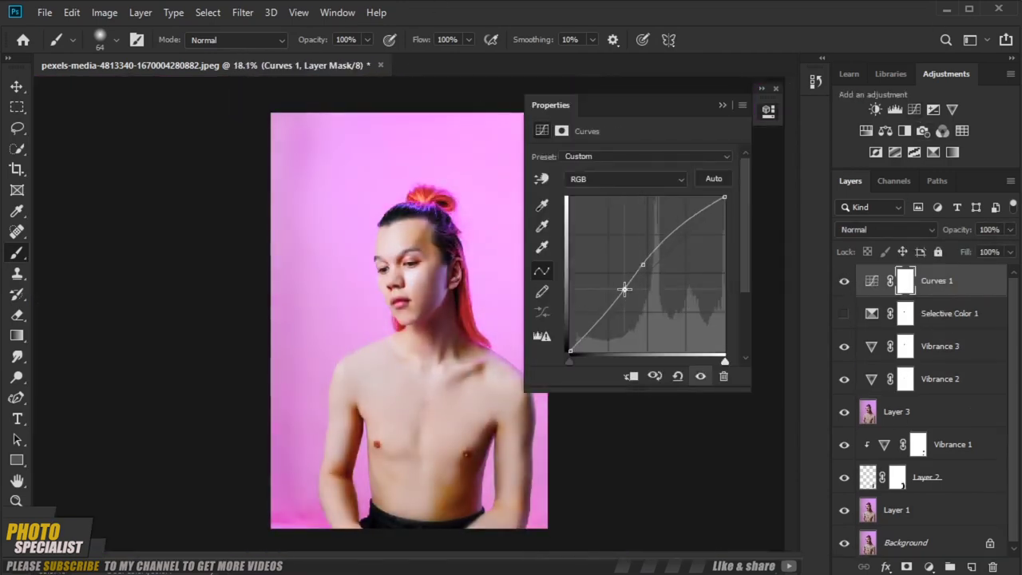
left_click(666, 244)
left_click(595, 179)
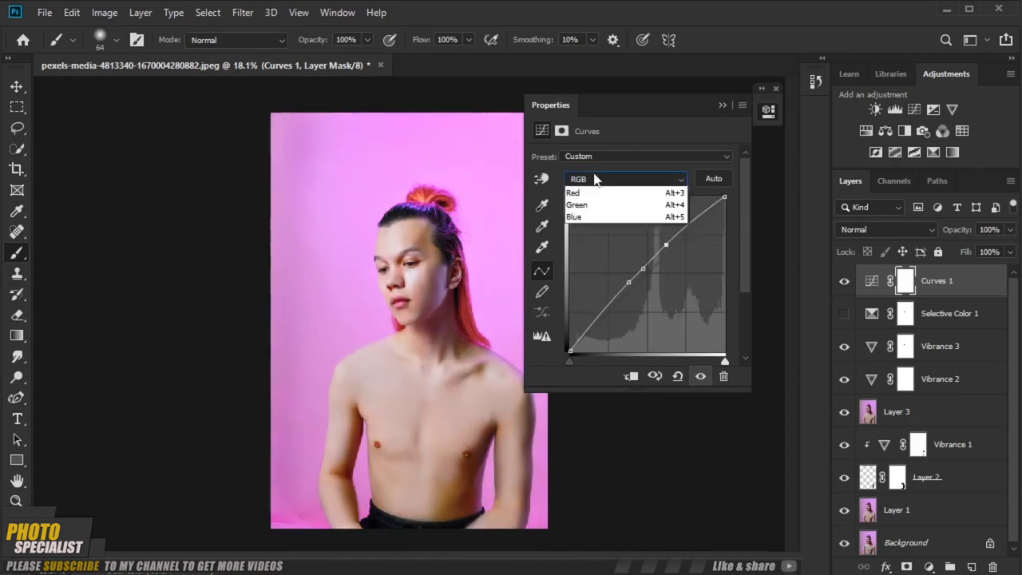
left_click(405, 231)
left_click(542, 247)
left_click(479, 279)
left_click(511, 138)
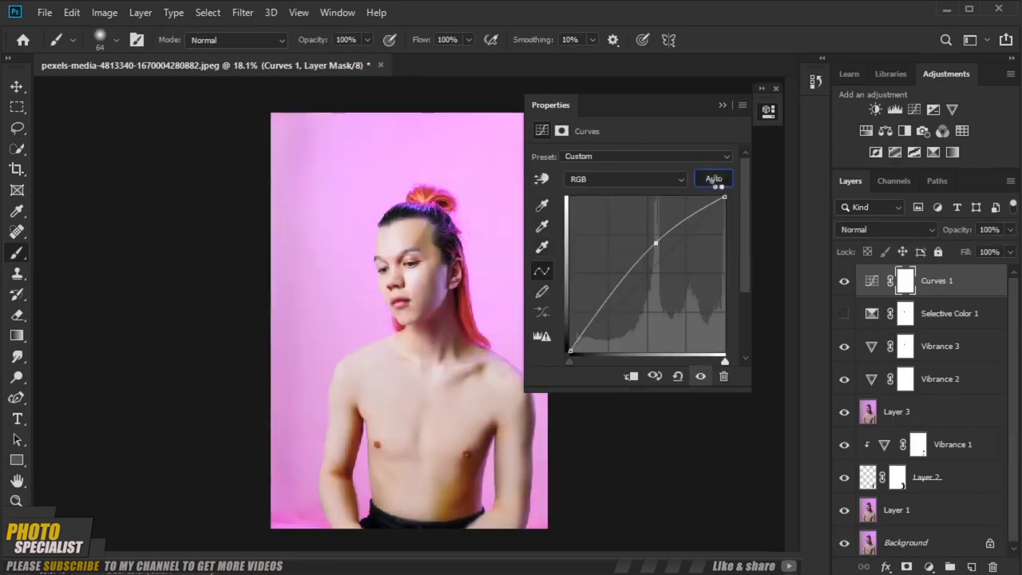
left_click(769, 111)
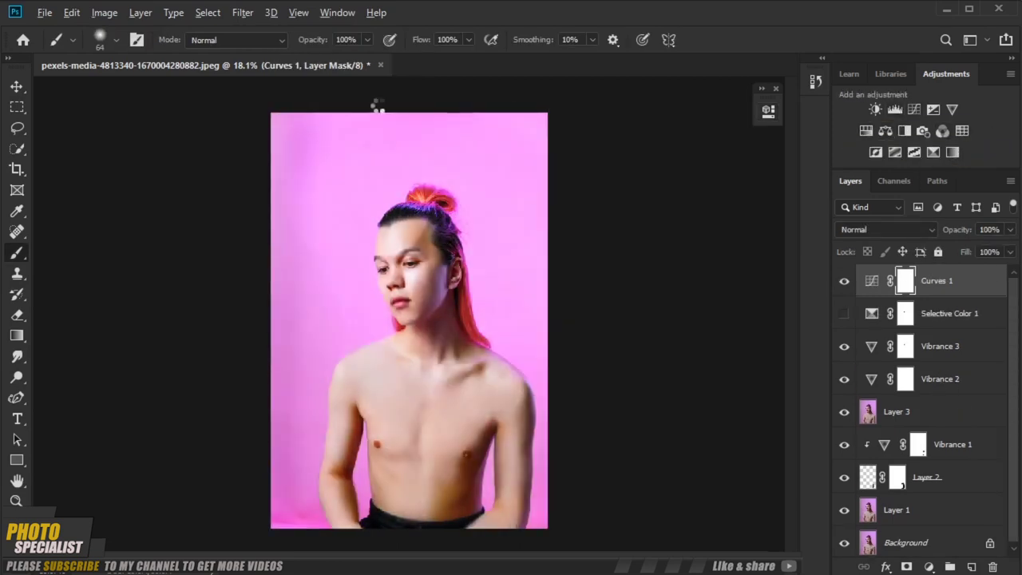
left_click(243, 12)
left_click(320, 105)
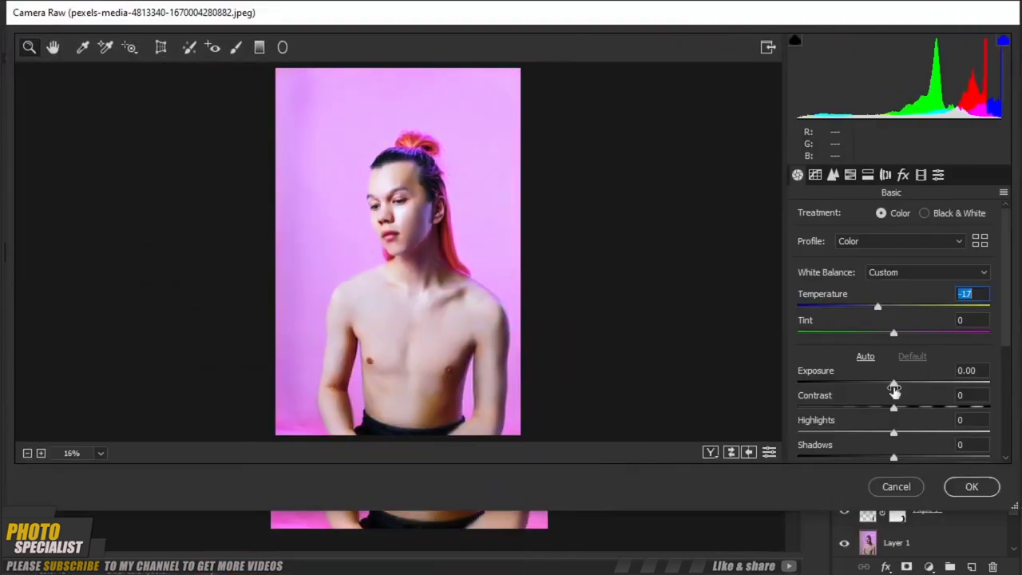
Step: In Camera Raw, set Exposure −0.15, raise Contrast, pull Whites to −59 and Texture to +7
left_click_drag(895, 388, 890, 385)
mouse_move(894, 407)
left_mouse_down()
mouse_move(944, 408)
mouse_move(894, 408)
left_mouse_up()
scroll(895, 383, "down", 2)
mouse_move(894, 356)
left_mouse_down()
mouse_move(878, 356)
mouse_move(964, 383)
left_mouse_up()
left_click_drag(894, 329, 837, 329)
left_click_drag(893, 391, 812, 391)
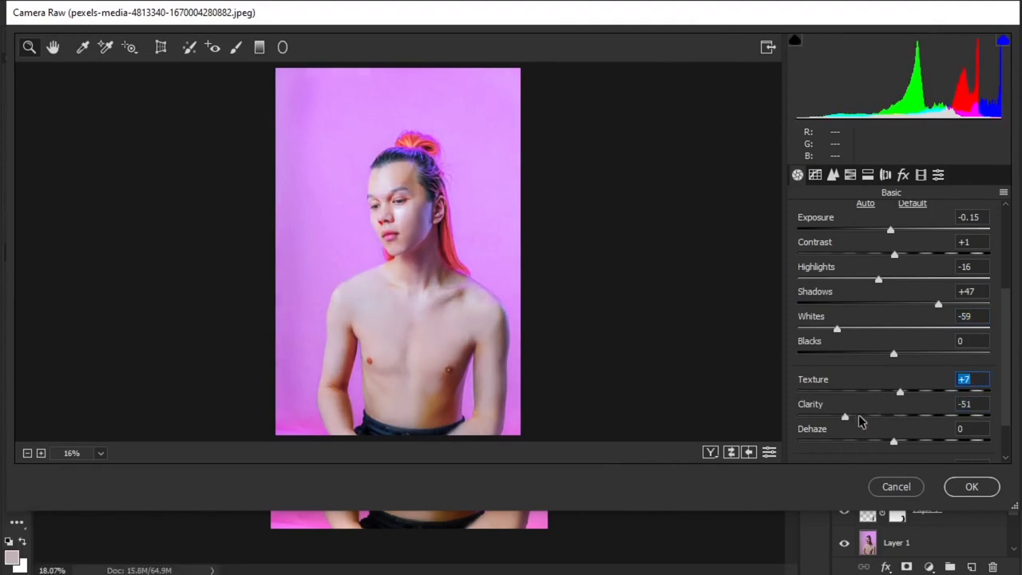